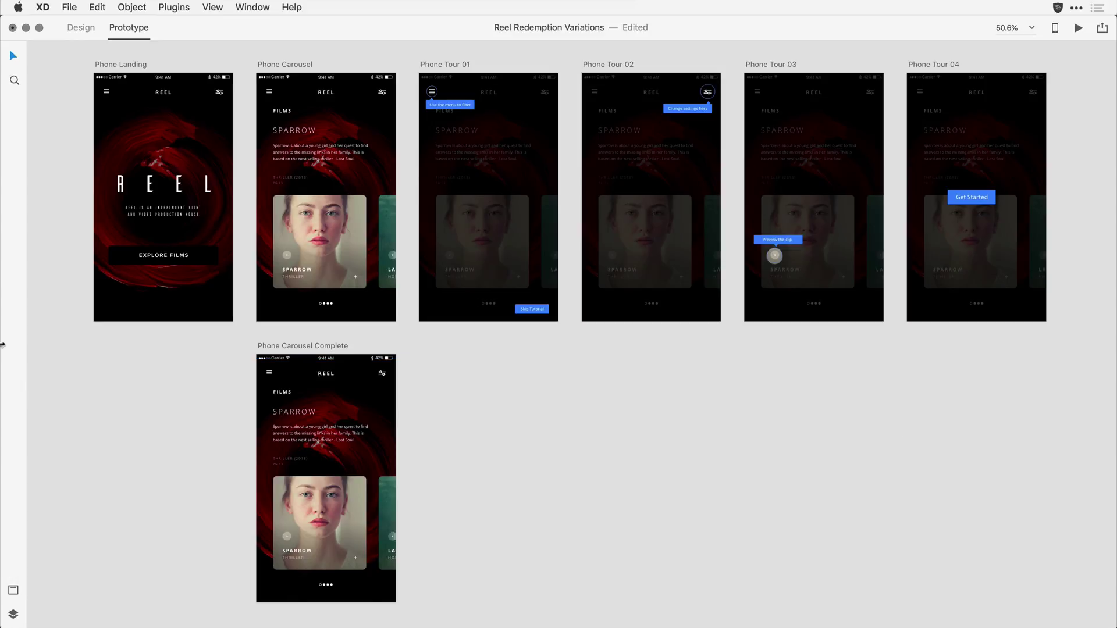
Link the EXPLORE FILMS button on Phone Landing to Phone Carousel with a Tap trigger and Dissolve transition.
click(124, 257)
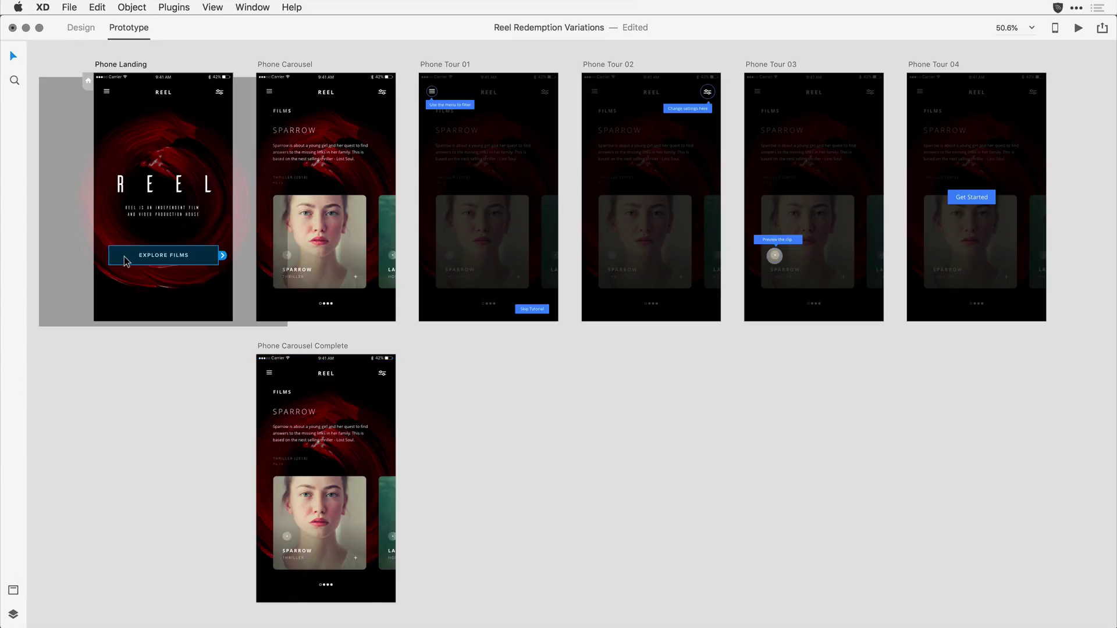
drag(223, 255, 323, 197)
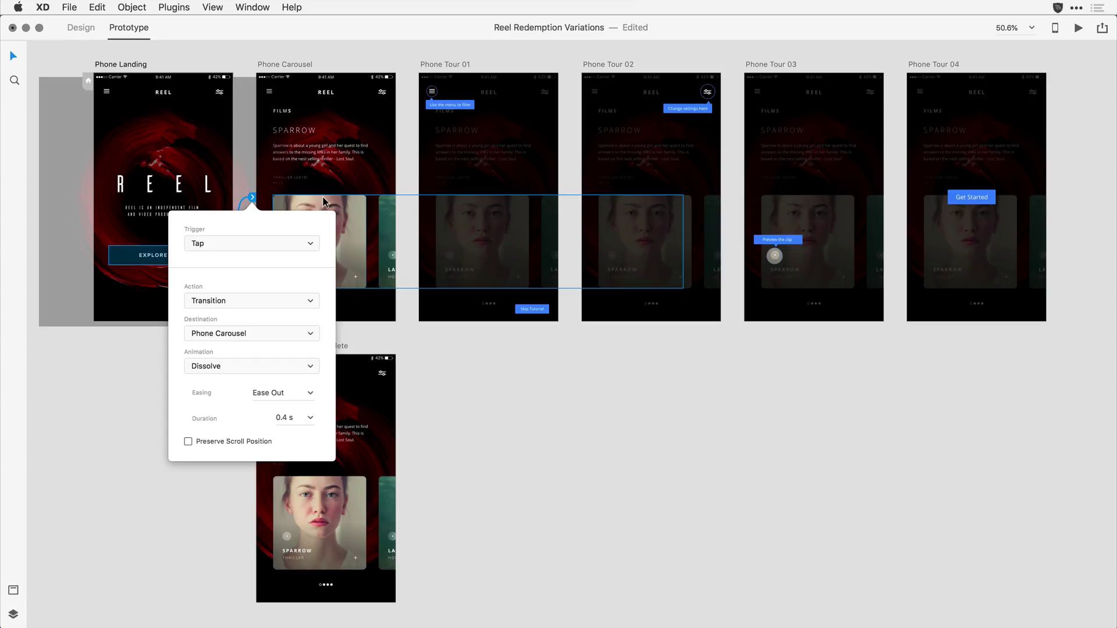
click(177, 519)
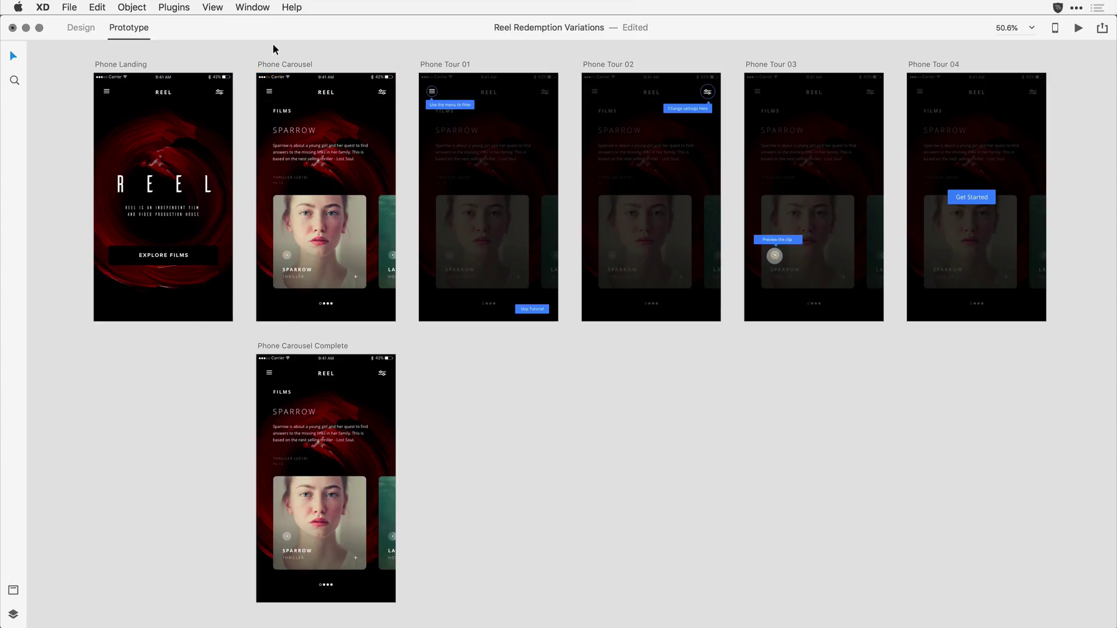
Link Phone Carousel to Phone Tour 01 with a Time trigger and a 2 s delay.
click(259, 65)
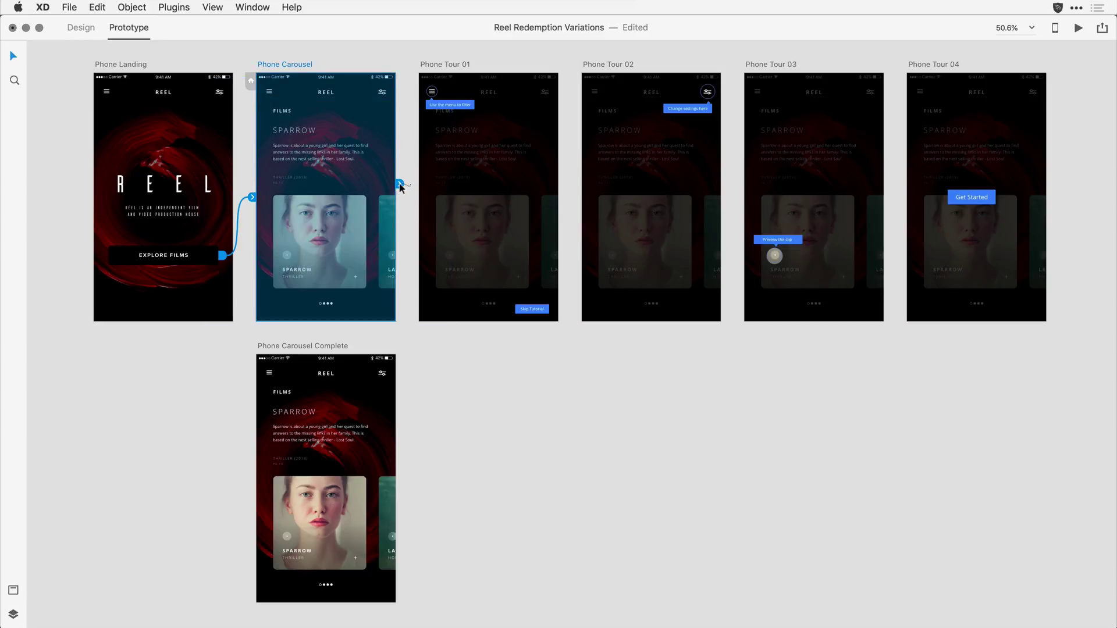
drag(401, 187, 496, 154)
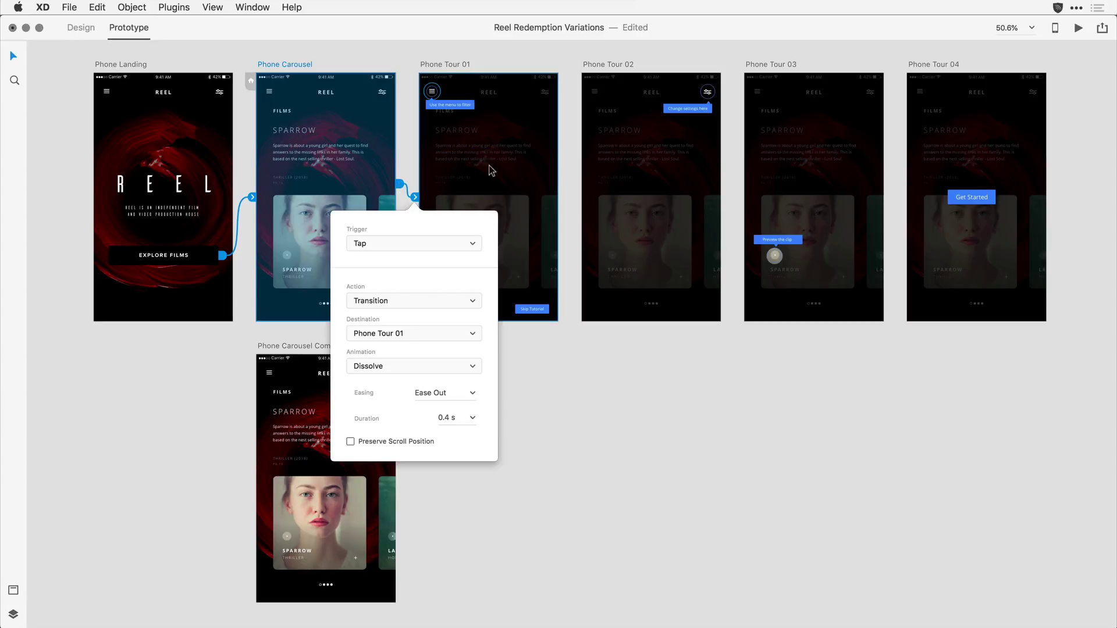
click(438, 243)
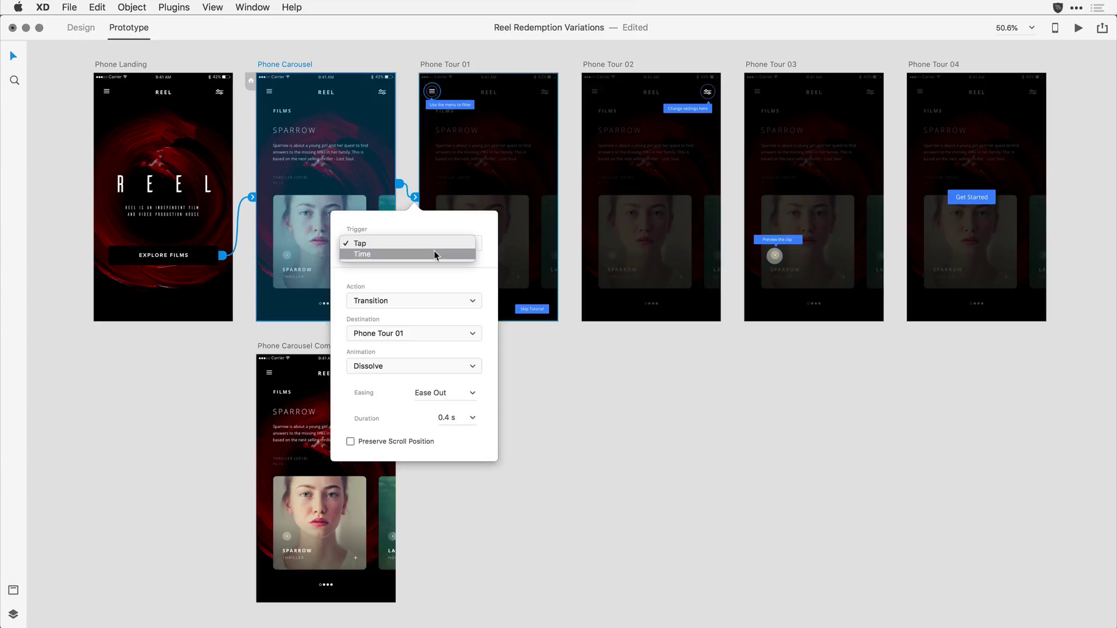
click(434, 254)
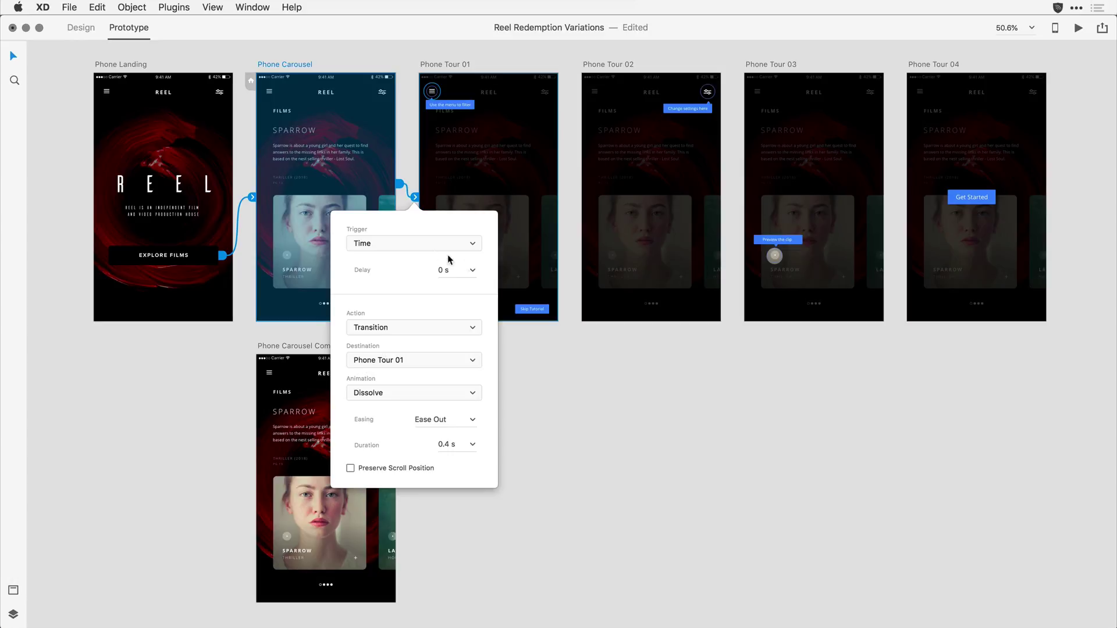
click(457, 268)
text(2)
key(Tab)
Give the Phone Carousel transition Ease In-Out easing and a 2 s duration.
click(473, 421)
click(442, 456)
click(457, 444)
text(2)
key(Tab)
click(511, 432)
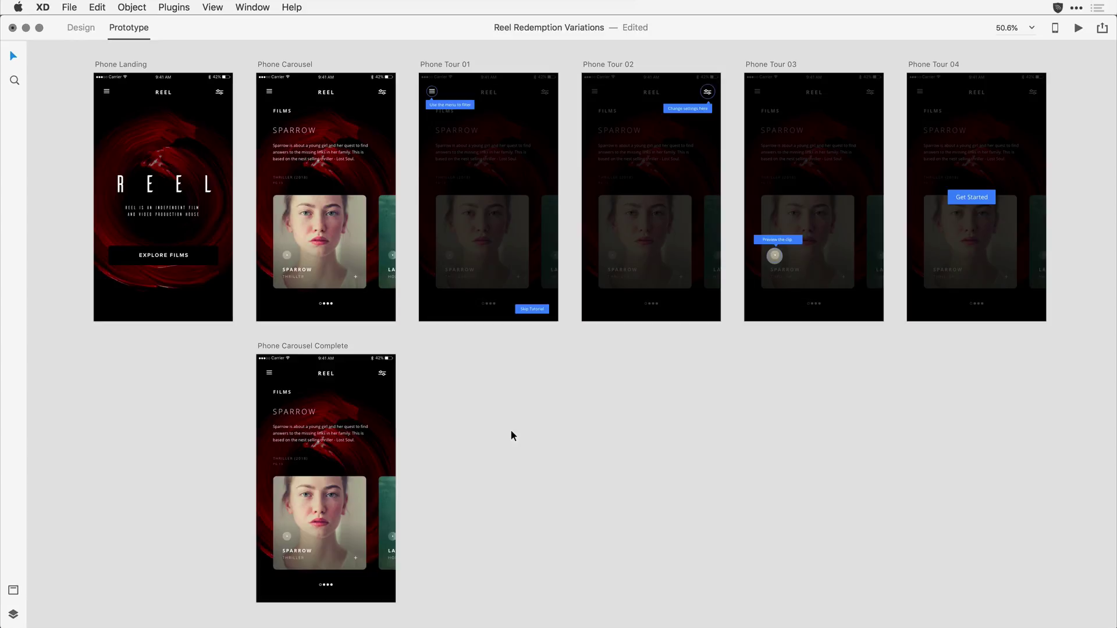
Wire Phone Tour 01 to 02, 02 to 03, and 03 to 04 with timed transitions.
click(464, 63)
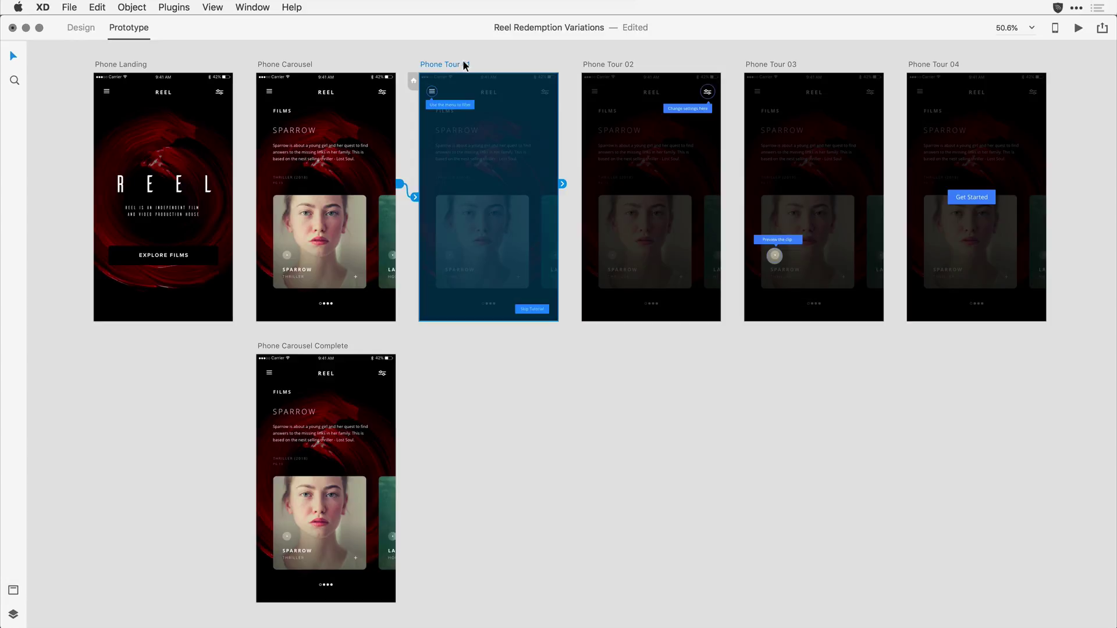
drag(562, 184, 634, 169)
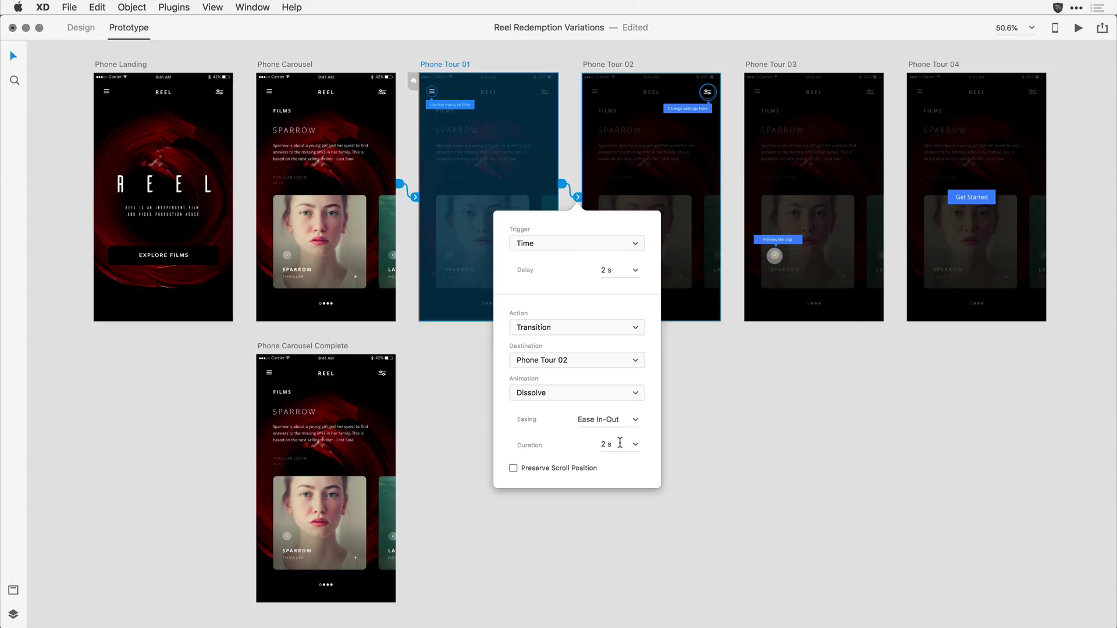
click(718, 458)
click(620, 65)
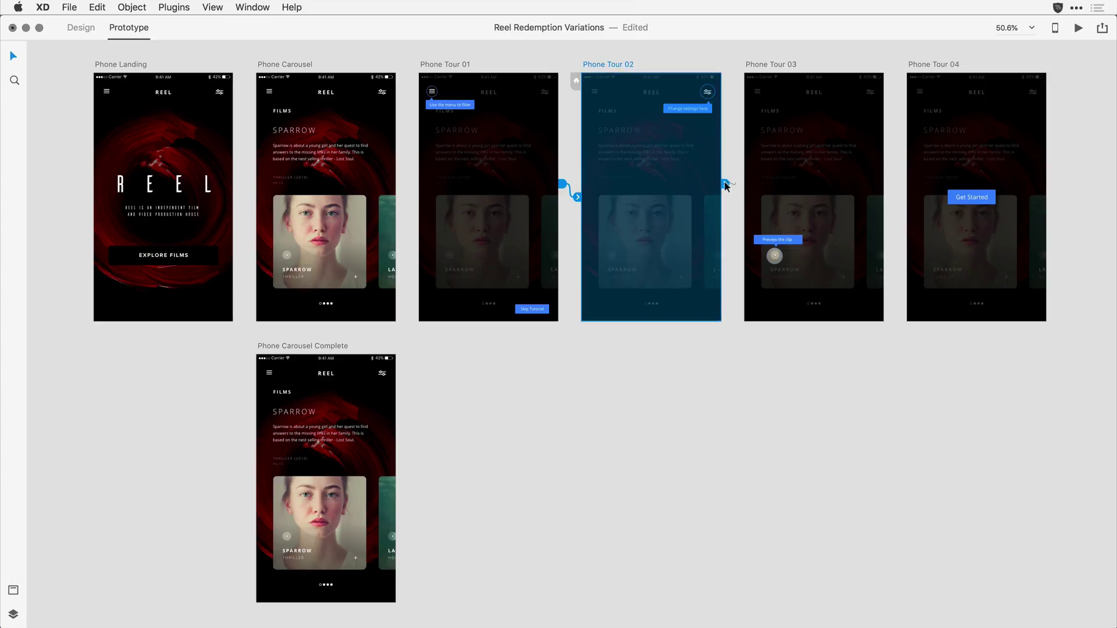
drag(729, 182, 811, 168)
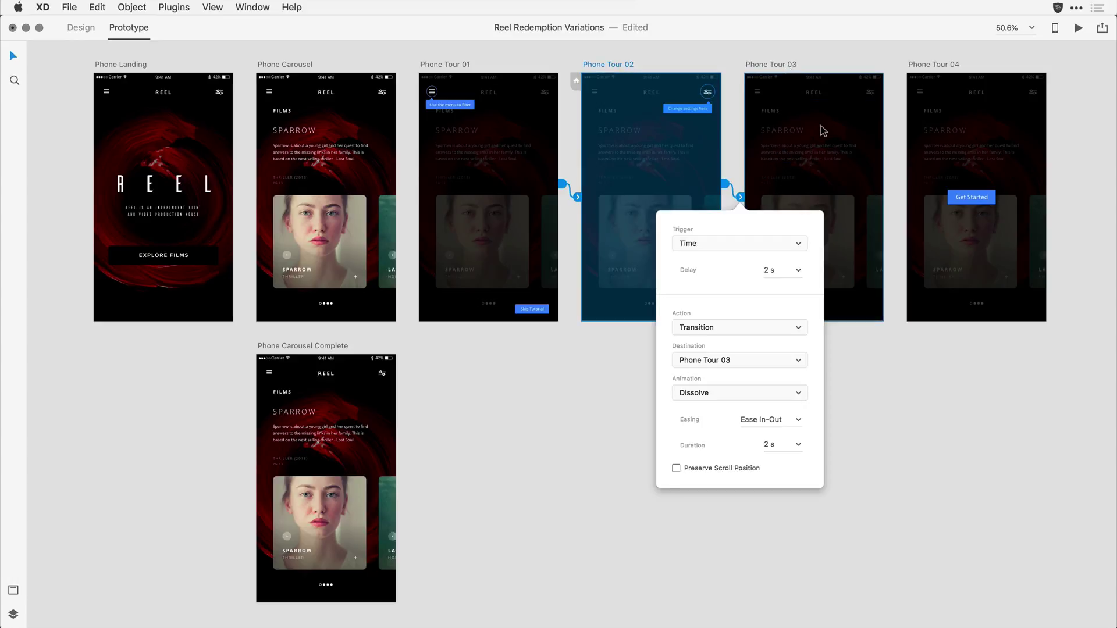
click(867, 351)
click(786, 69)
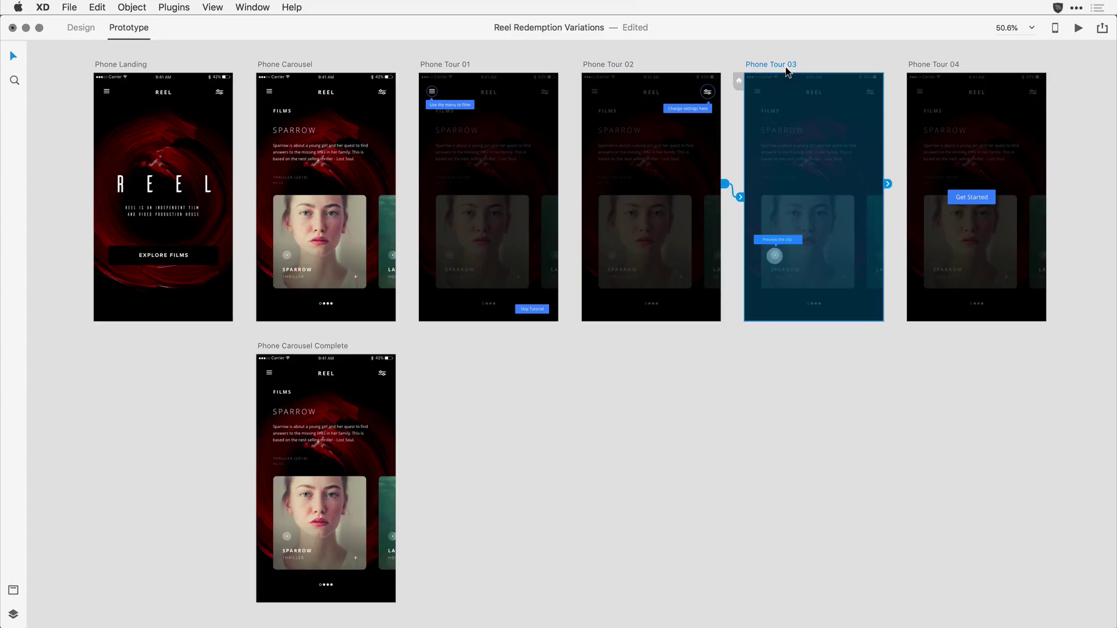
drag(887, 183, 986, 168)
key(Escape)
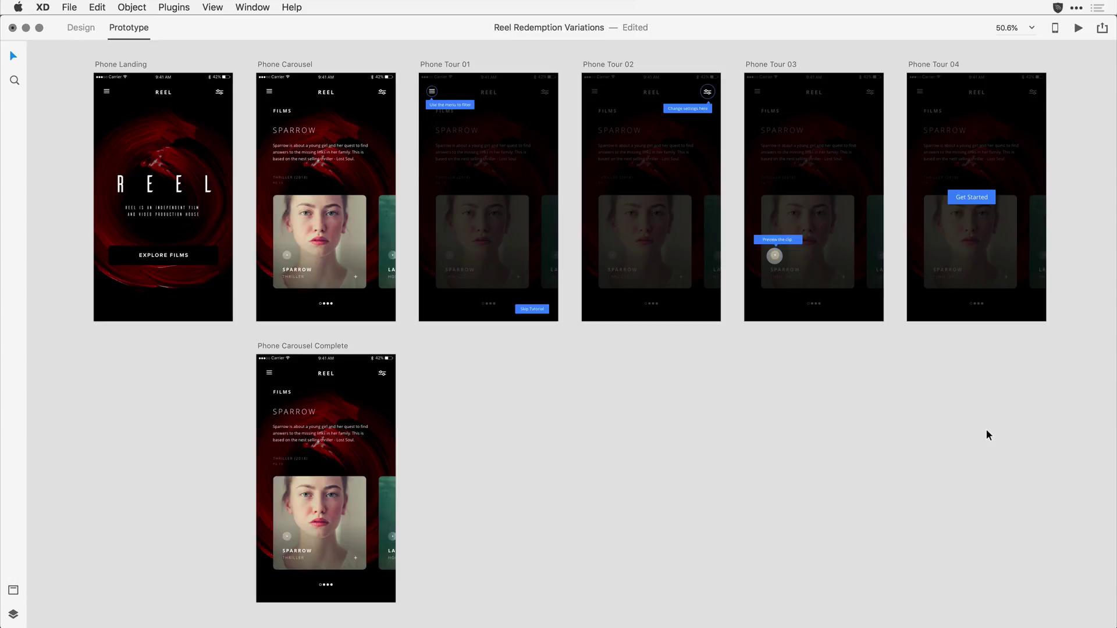
Link Phone Tour 04's Get Started button to Phone Carousel Complete with a Tap trigger.
click(991, 200)
drag(999, 197, 353, 424)
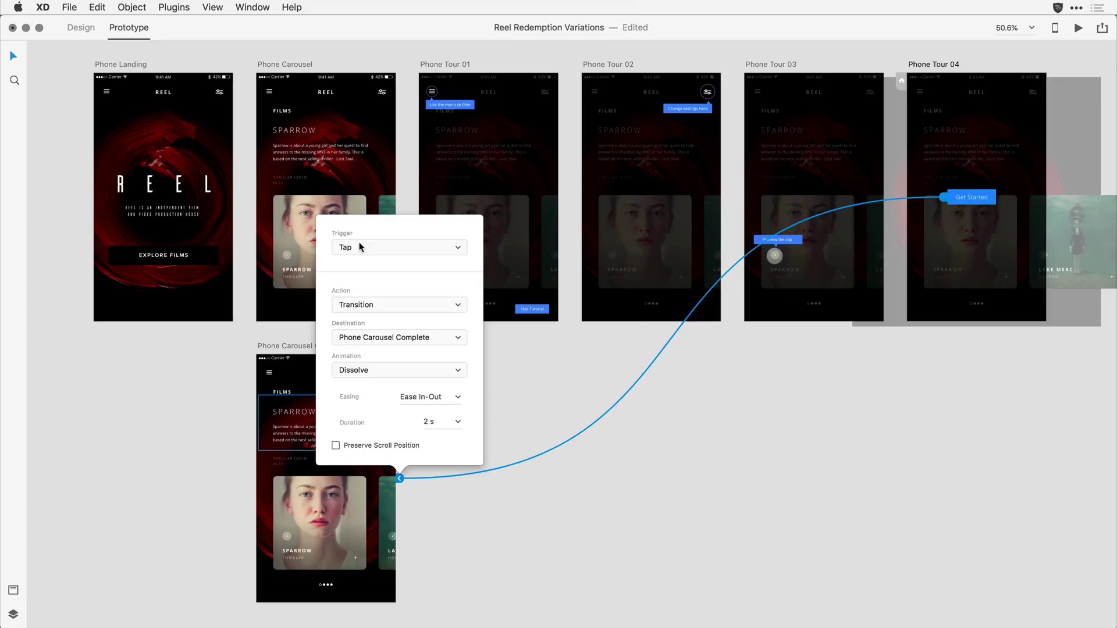
click(553, 367)
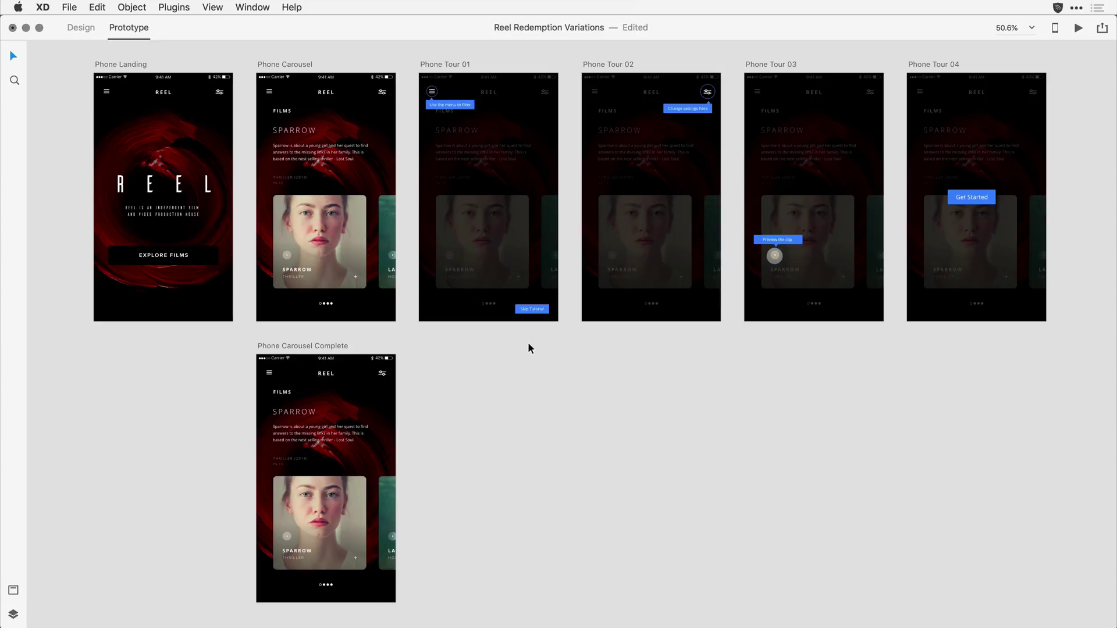
Link Phone Tour 01's Skip Tutorial button by tap to Phone Carousel Complete, then reselect it.
click(543, 308)
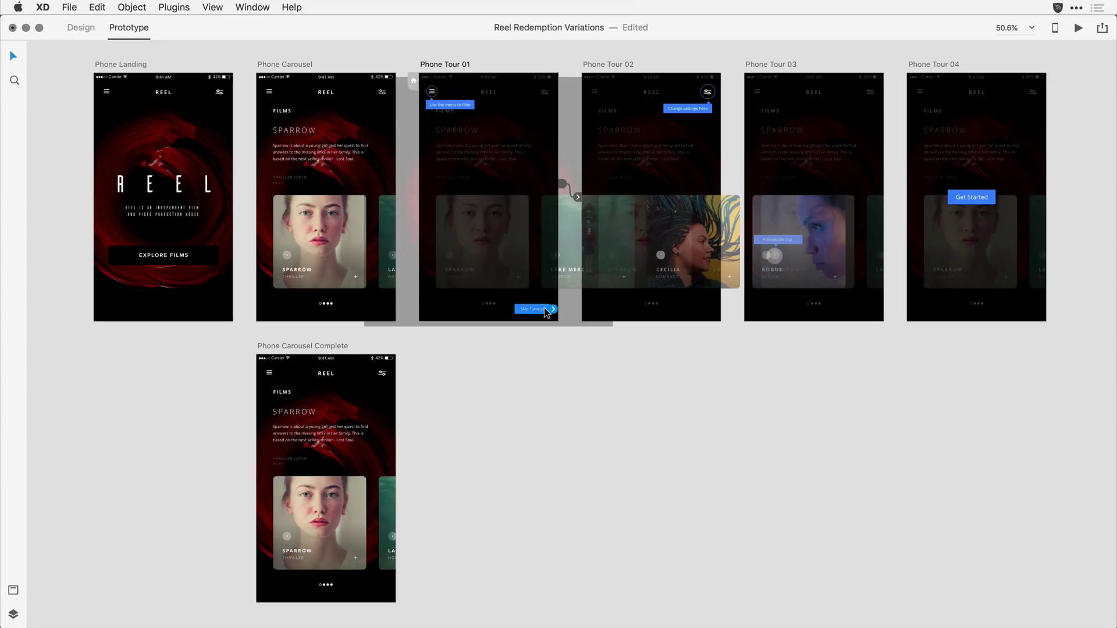
drag(553, 309, 320, 431)
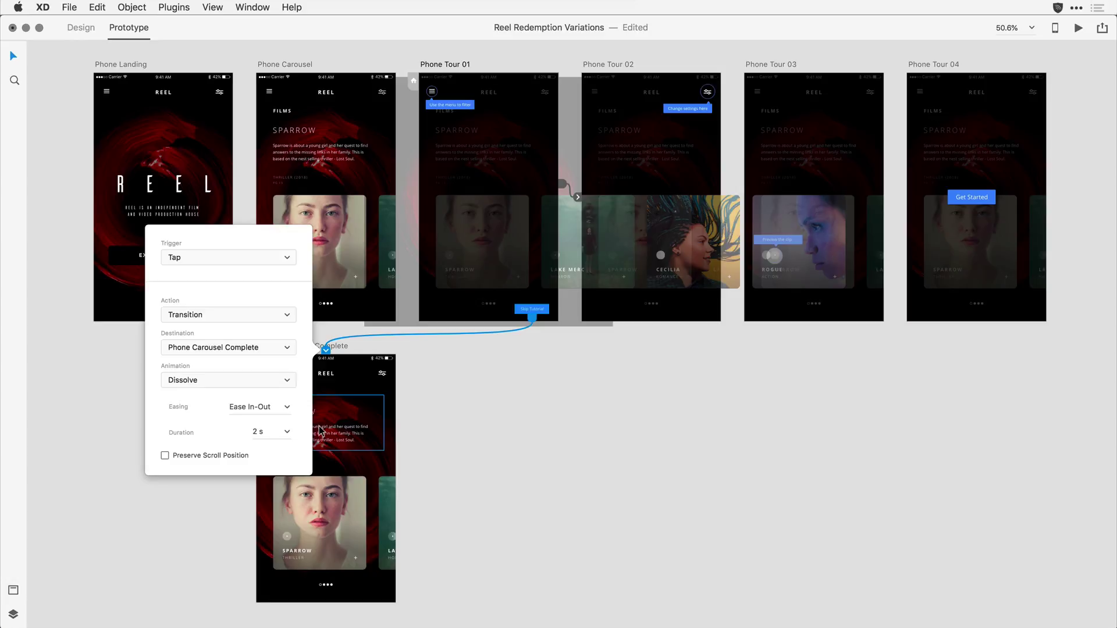
click(537, 365)
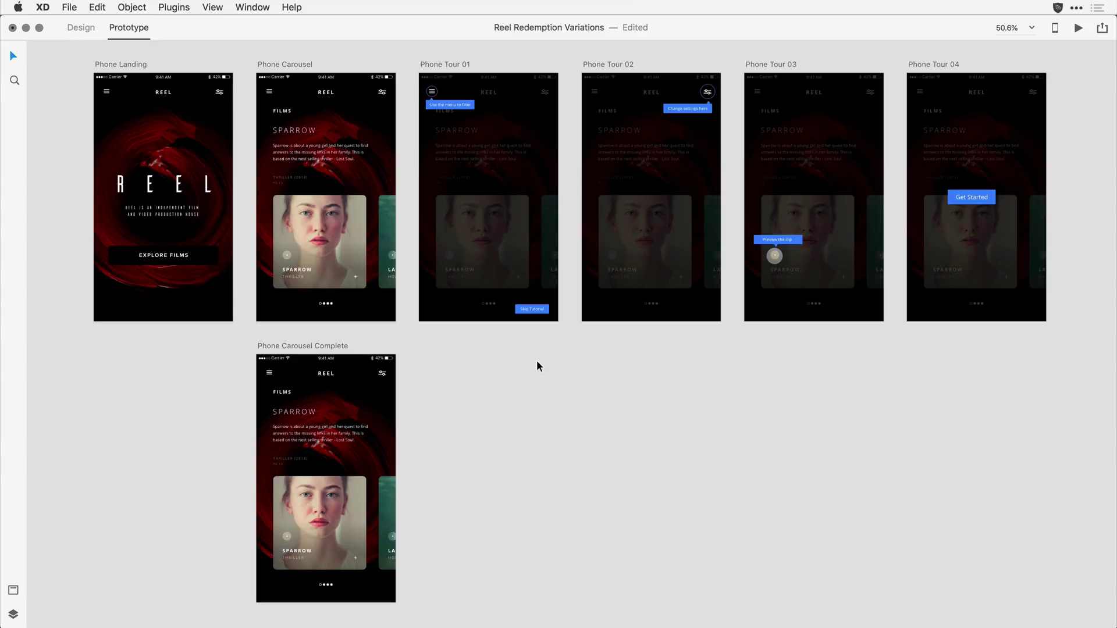
click(540, 310)
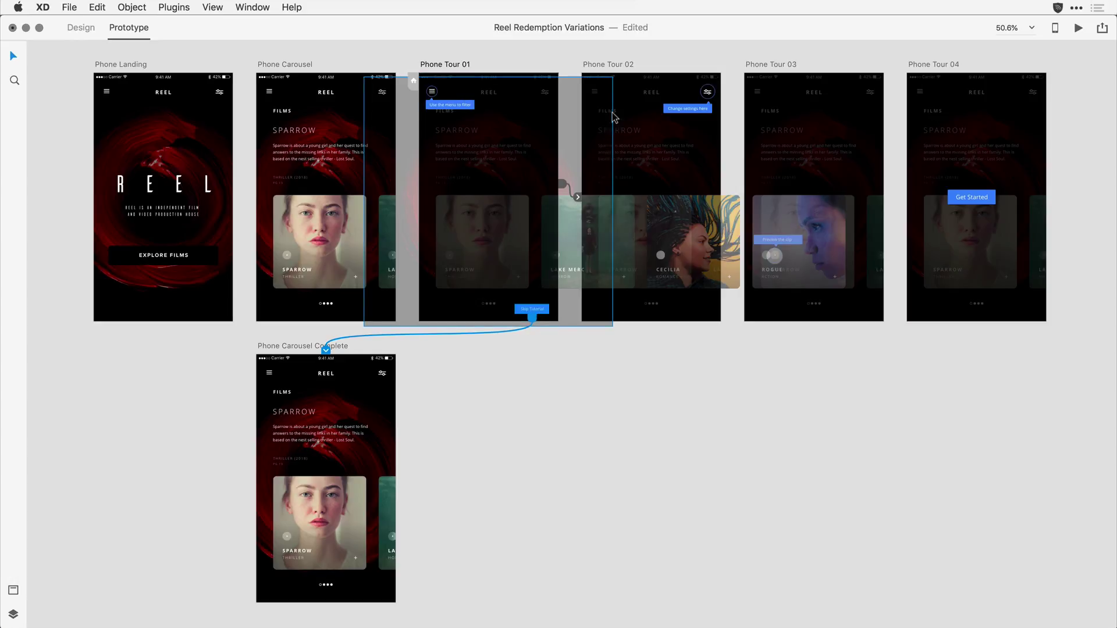
Paste the linked Skip Tutorial button onto Phone Tour 02, 03 and 04.
click(628, 68)
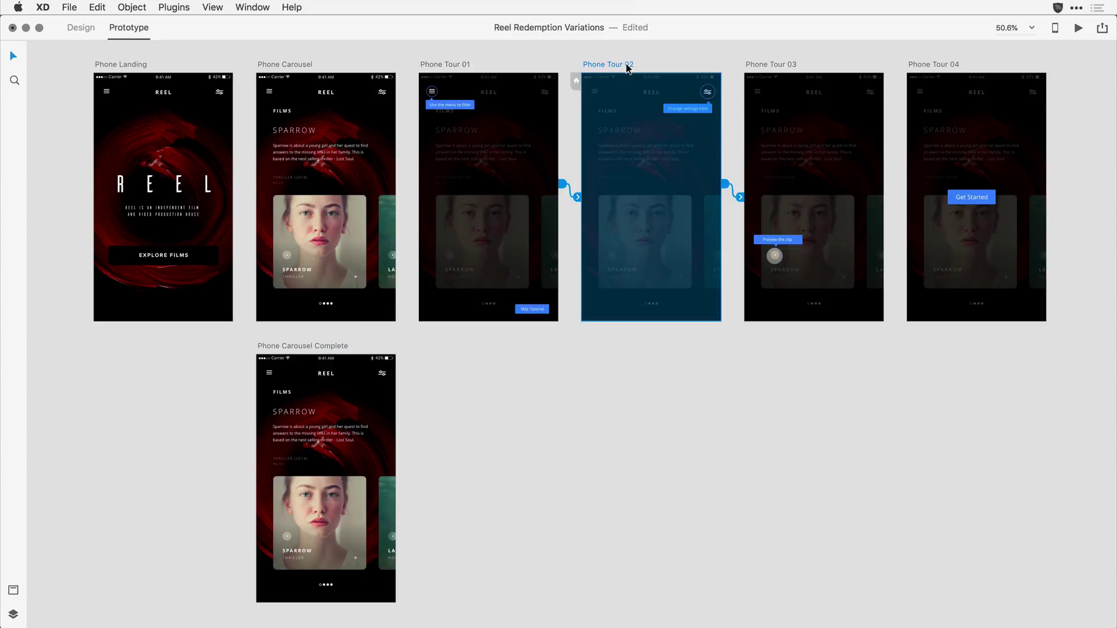
shift+click(763, 69)
shift+click(916, 68)
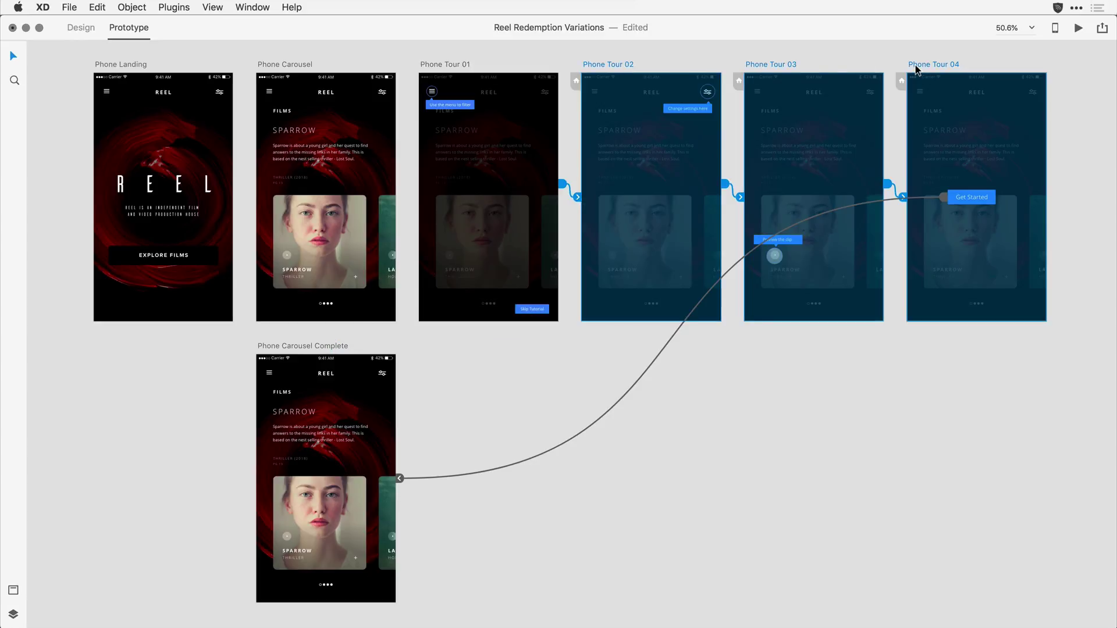
key(cmd+v)
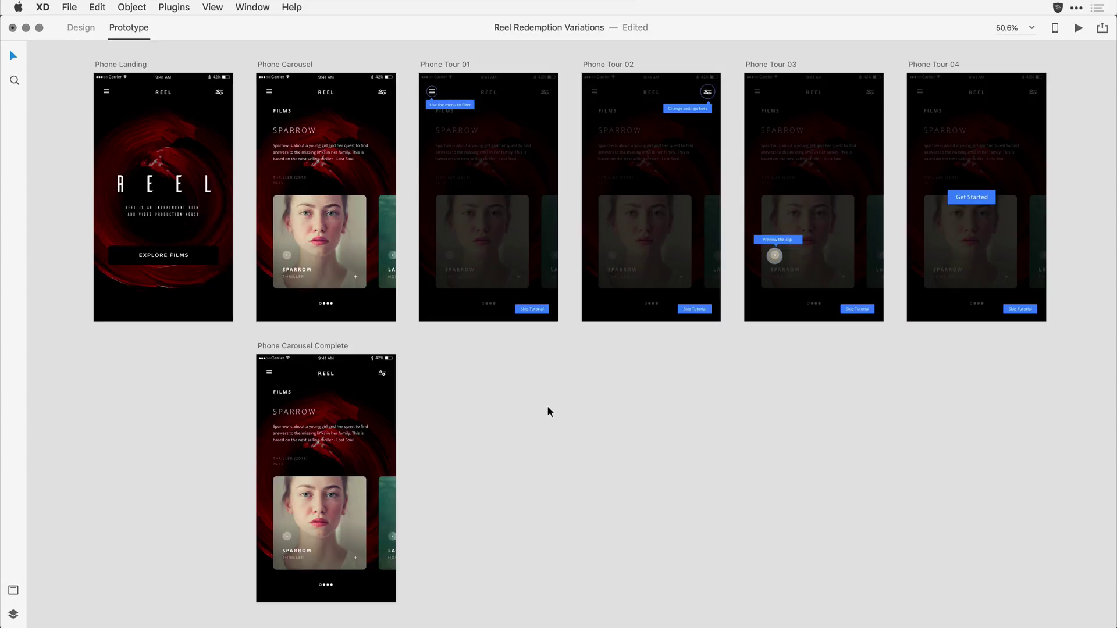
Preview from Phone Landing, tap EXPLORE FILMS, and let the tour run through to Phone Carousel Complete.
click(135, 67)
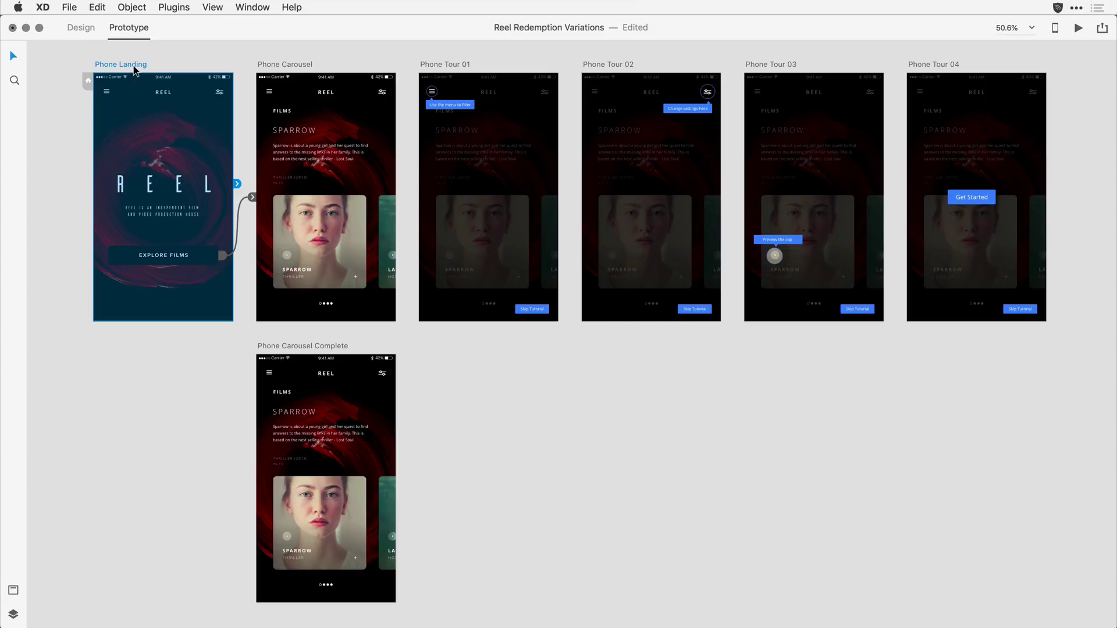
click(1078, 29)
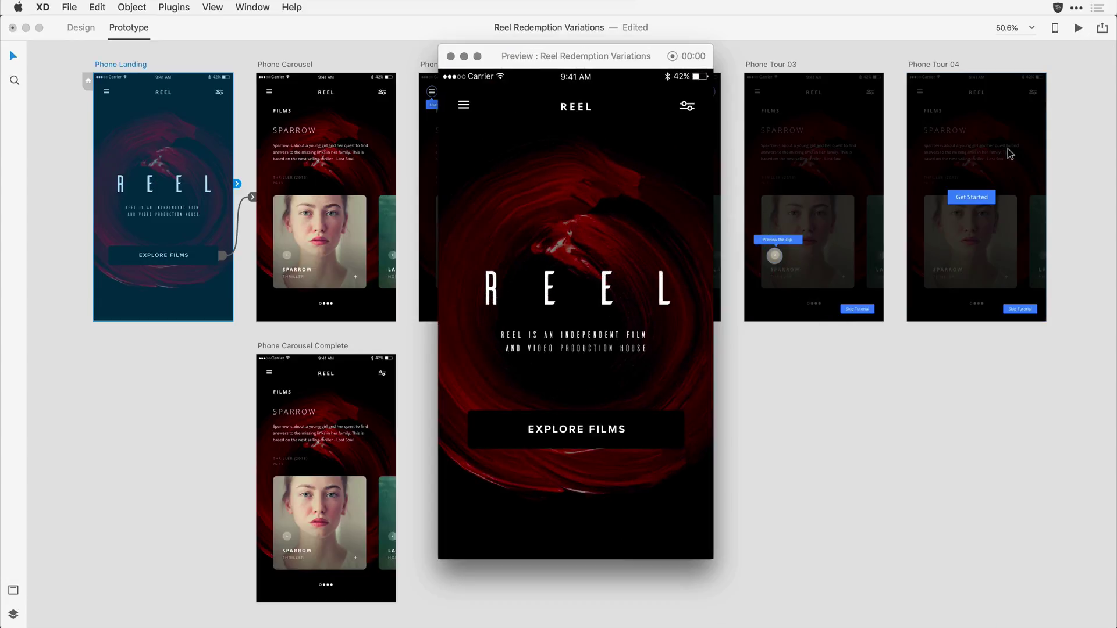
click(665, 433)
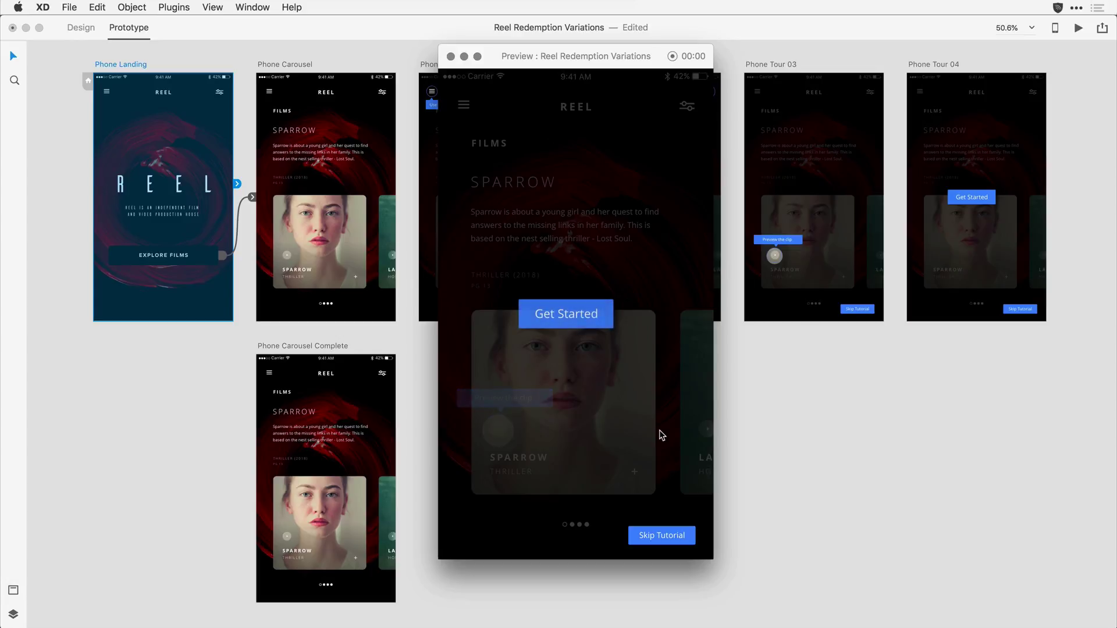
click(598, 315)
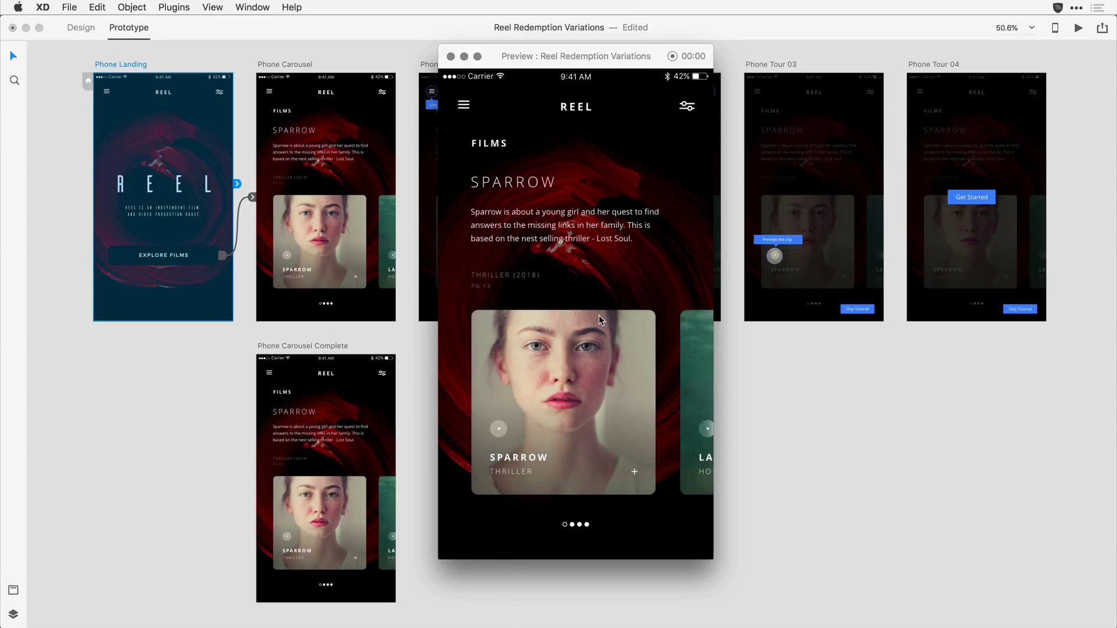